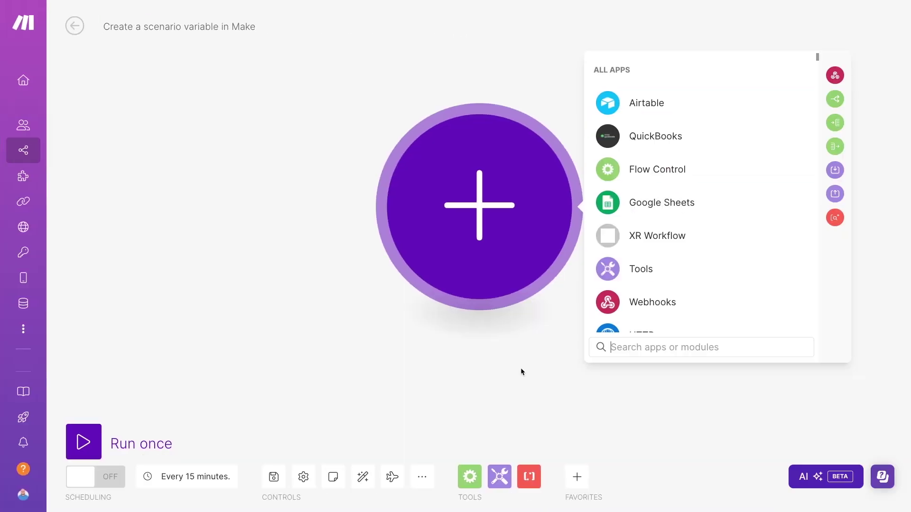
Add a Tools Set variable module with name ExampleVariable and value 52.
left_click(651, 276)
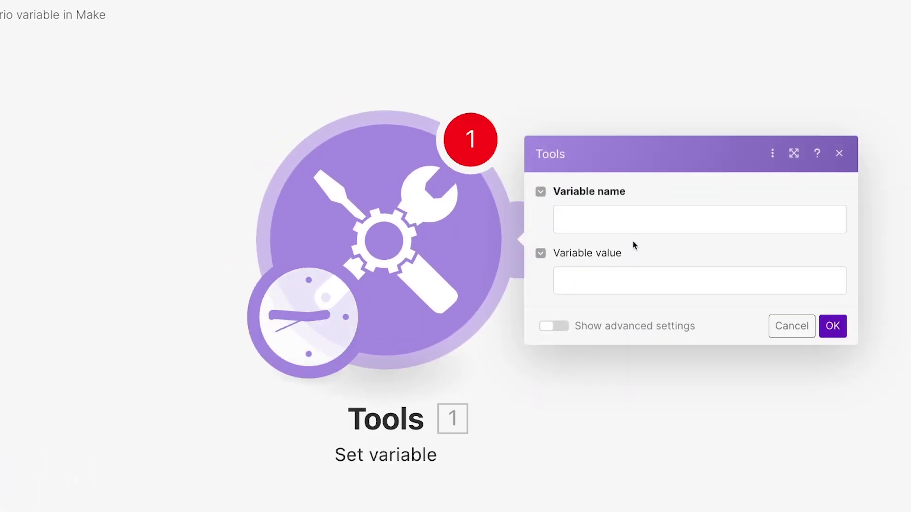
left_click(623, 223)
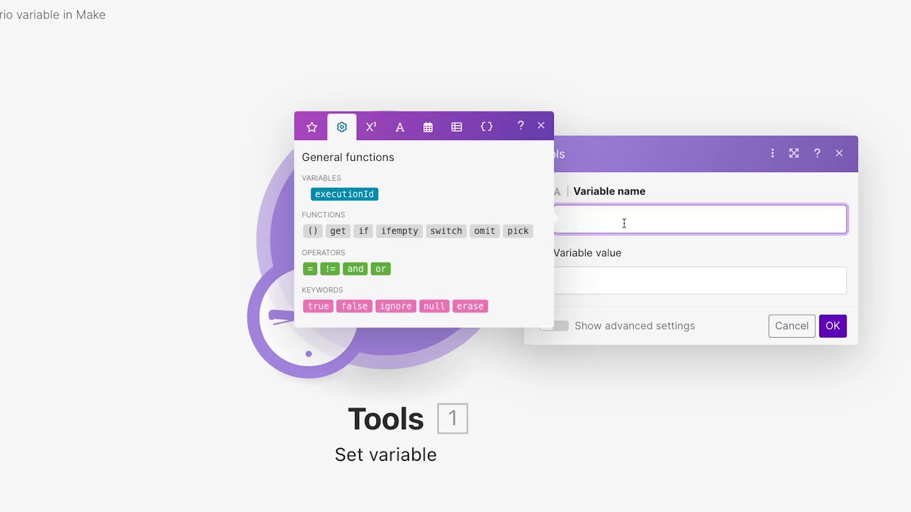
type("ExampleVariable")
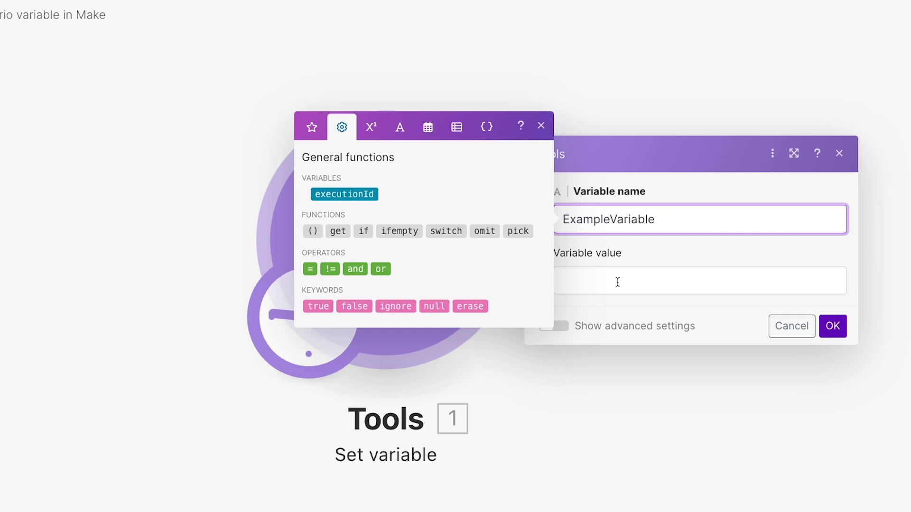
left_click(617, 282)
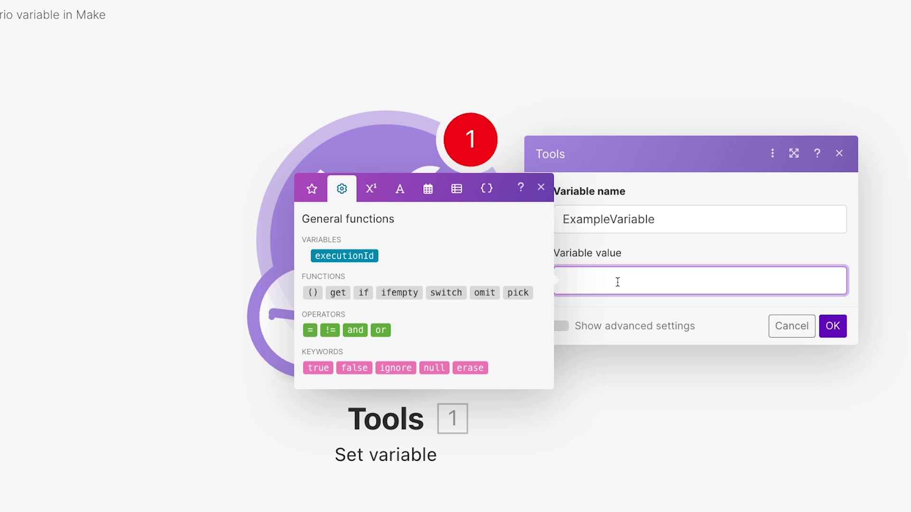
type("52")
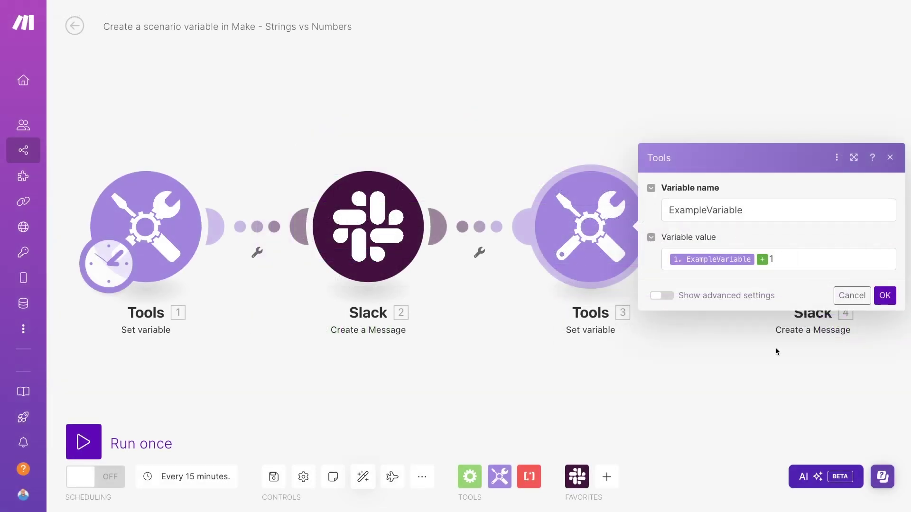
Close the third module's settings and highlight the 521 value in the latest Slack message.
left_click(775, 352)
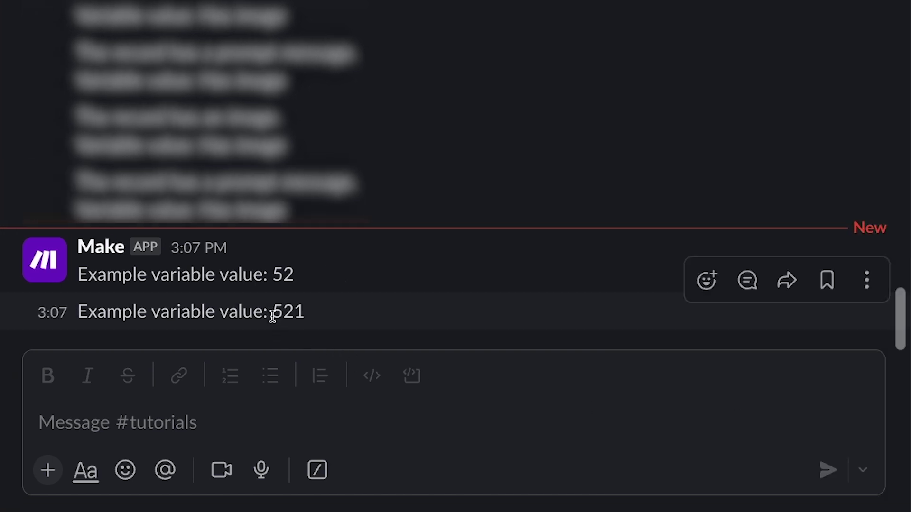
left_click_drag(273, 317, 311, 319)
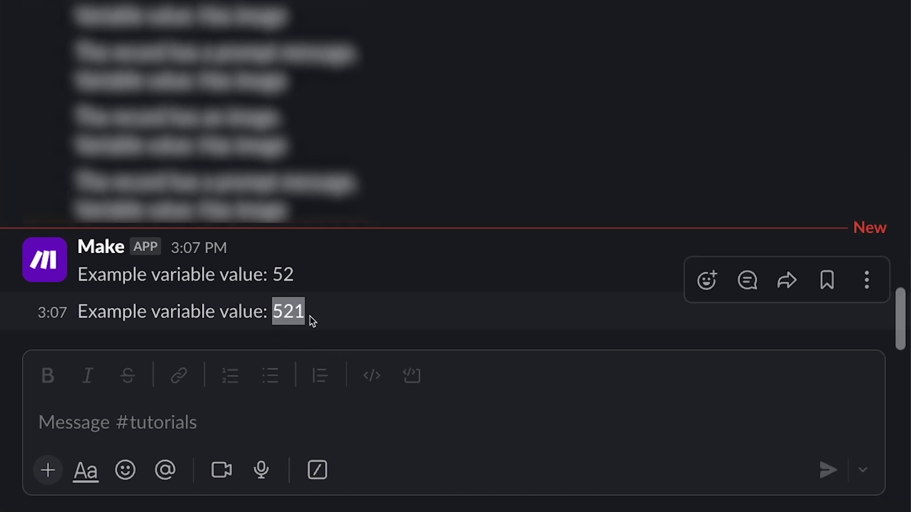
Replace the value 52 with parseNumber(52), leaving the decimal separator argument empty.
left_click(445, 337)
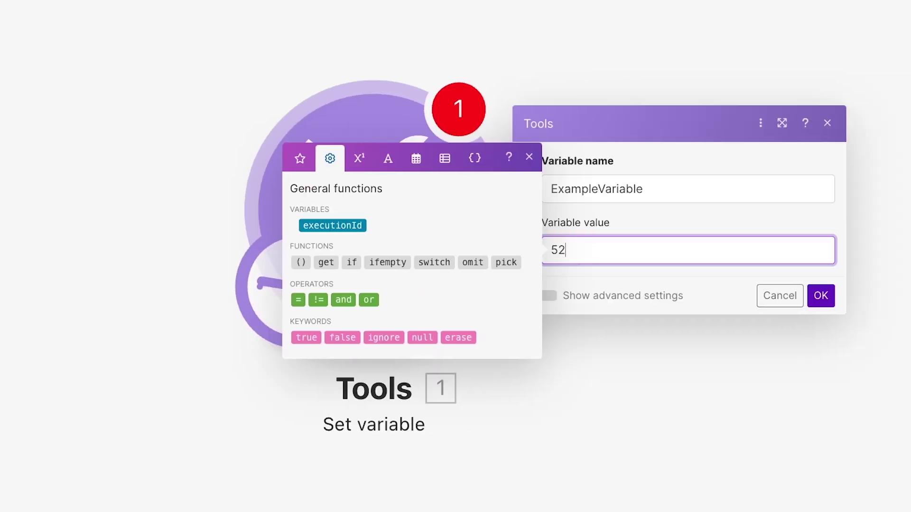
key("BackSpace")
key("BackSpace")
left_click(360, 159)
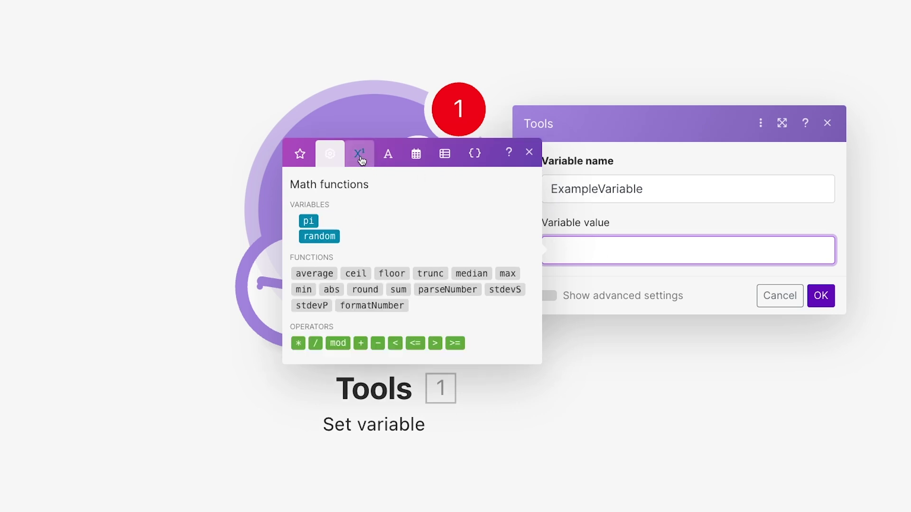
left_click(456, 290)
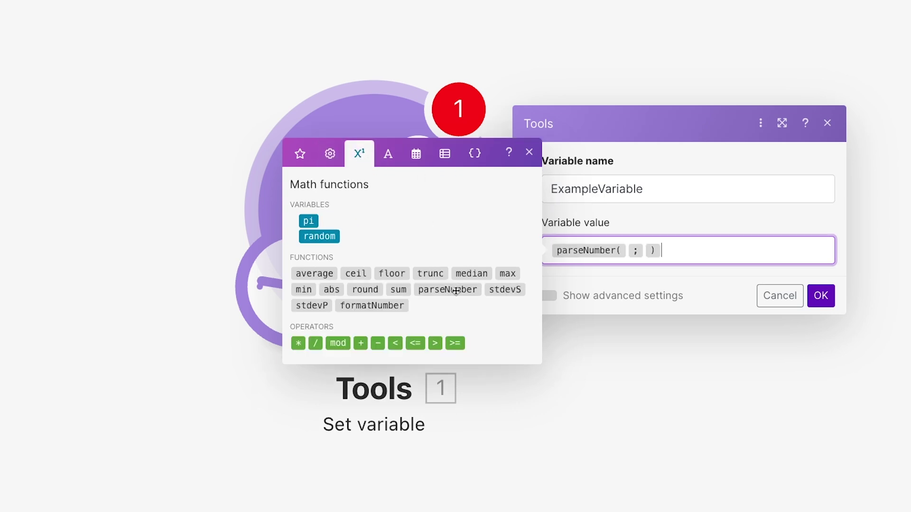
left_click(627, 250)
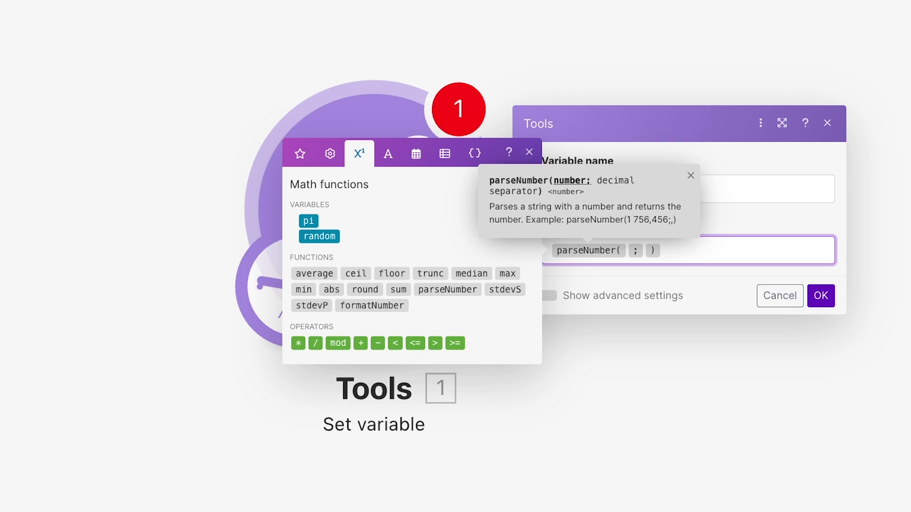
type("52")
key("Right")
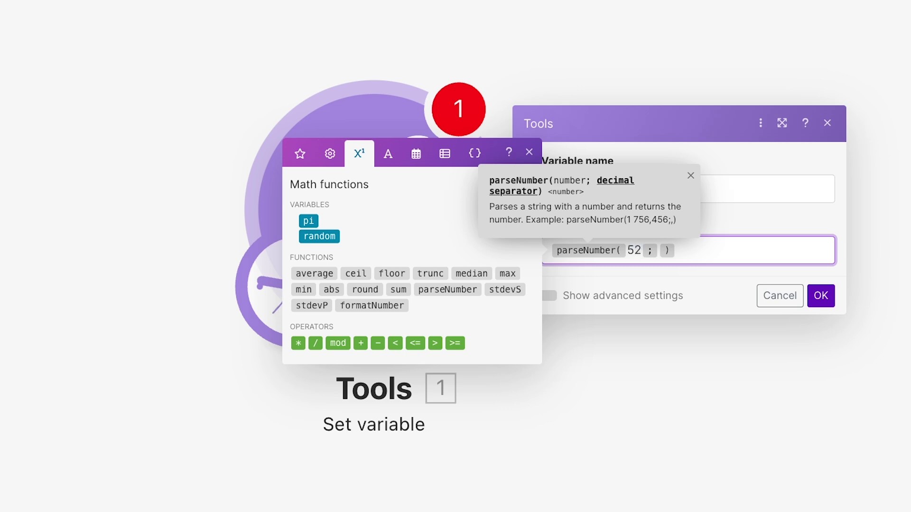
type(".")
left_click(785, 251)
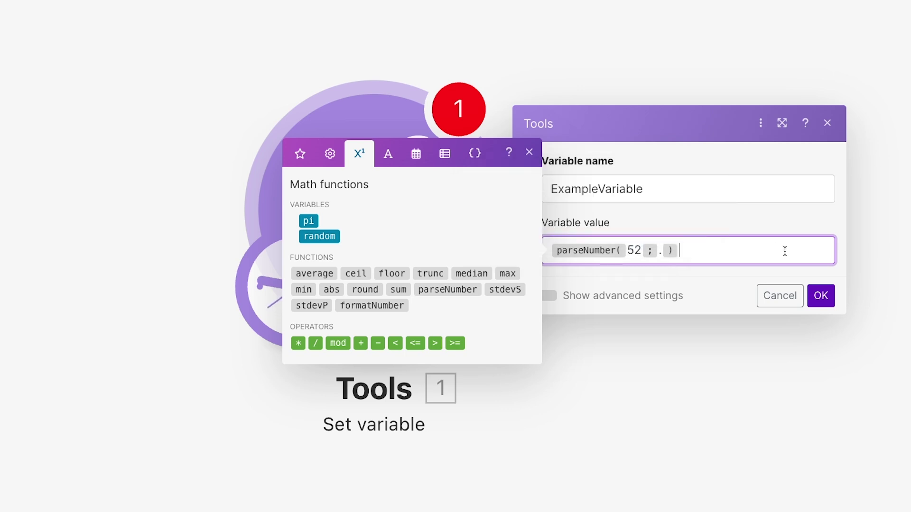
key("Left")
key("Left")
key("BackSpace")
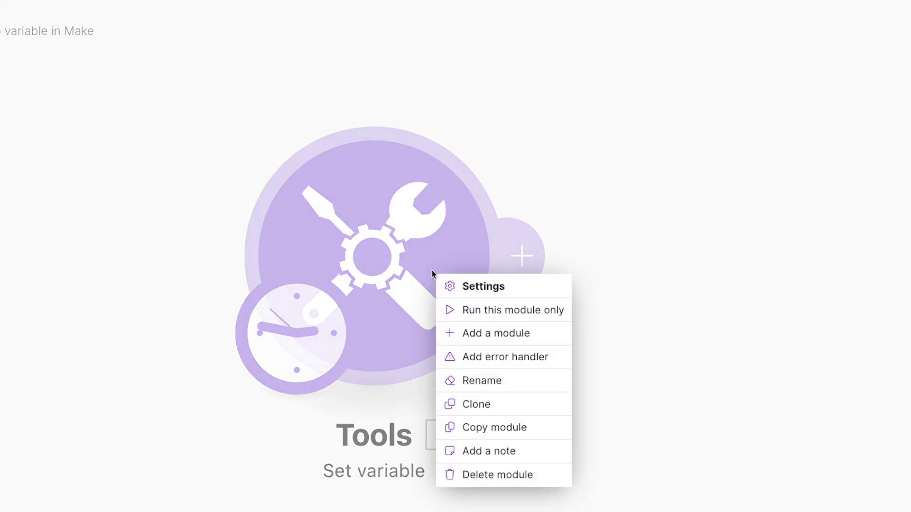
Test-run the Set variable module alone, then add a Slack Create a Message module after it.
left_click(471, 309)
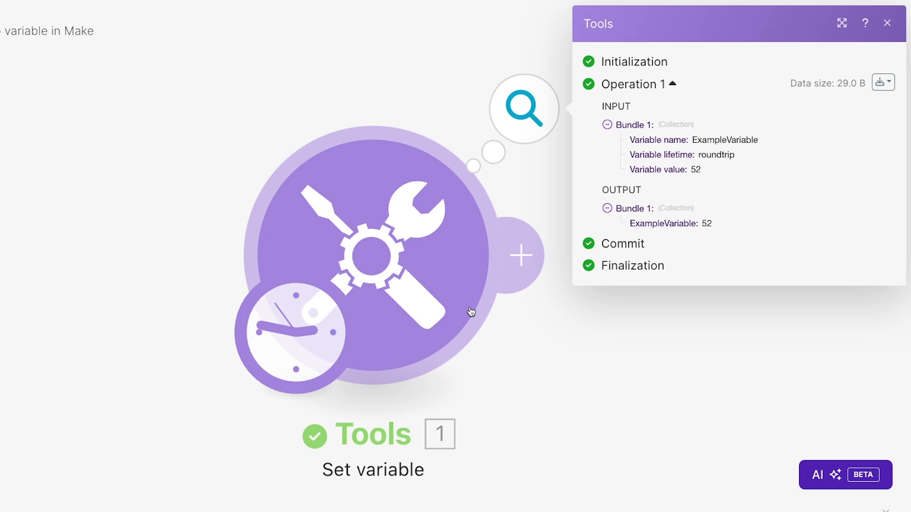
left_click(531, 283)
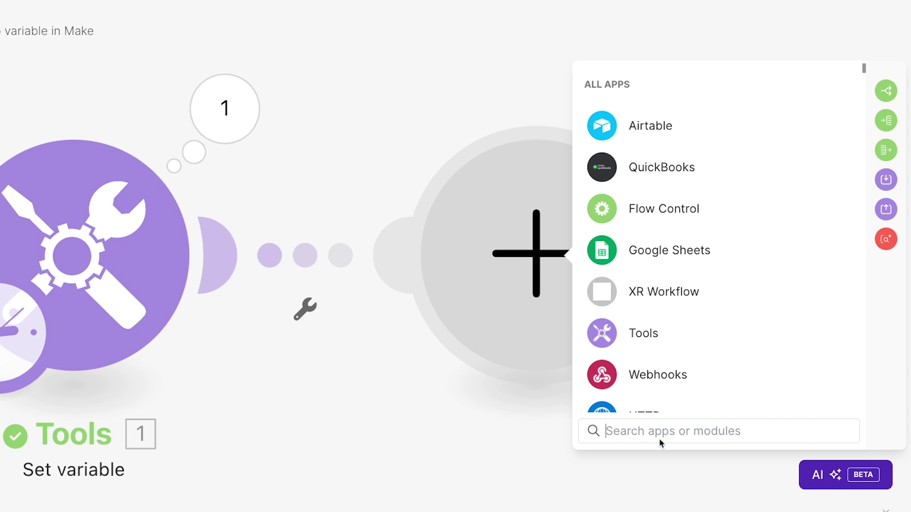
type("slack")
left_click(610, 251)
scroll(609, 251, "down", 3)
left_click(738, 312)
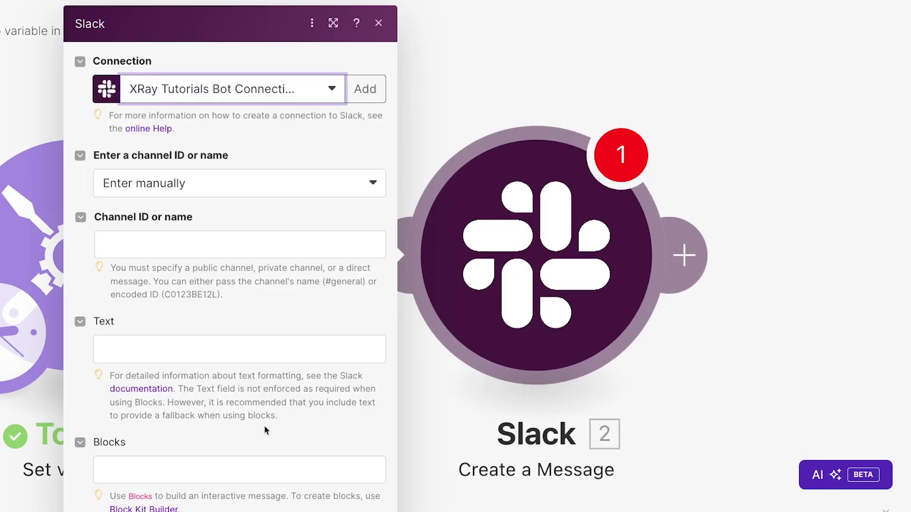
Post 'Example variable value:' plus ExampleVariable to #tutorials and run the scenario once.
left_click(270, 184)
left_click(253, 240)
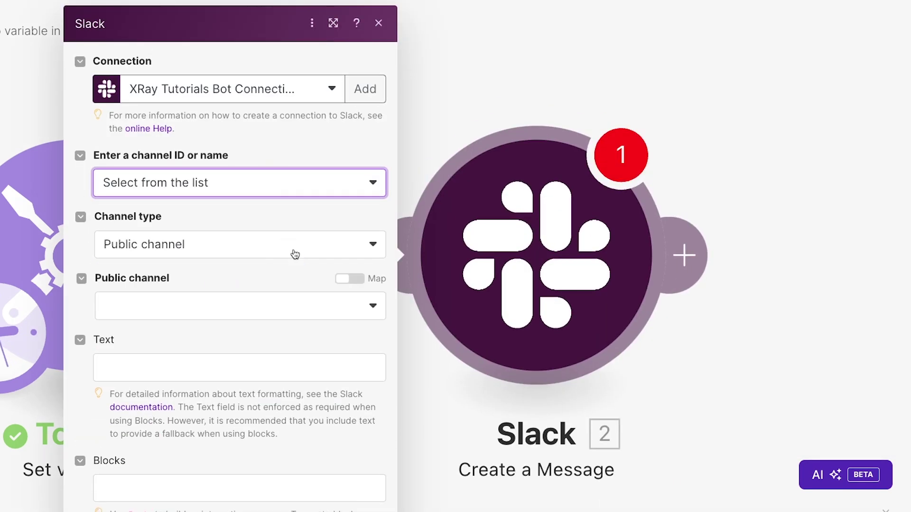
left_click(293, 305)
left_click(196, 435)
left_click(196, 367)
type("Example variable value:")
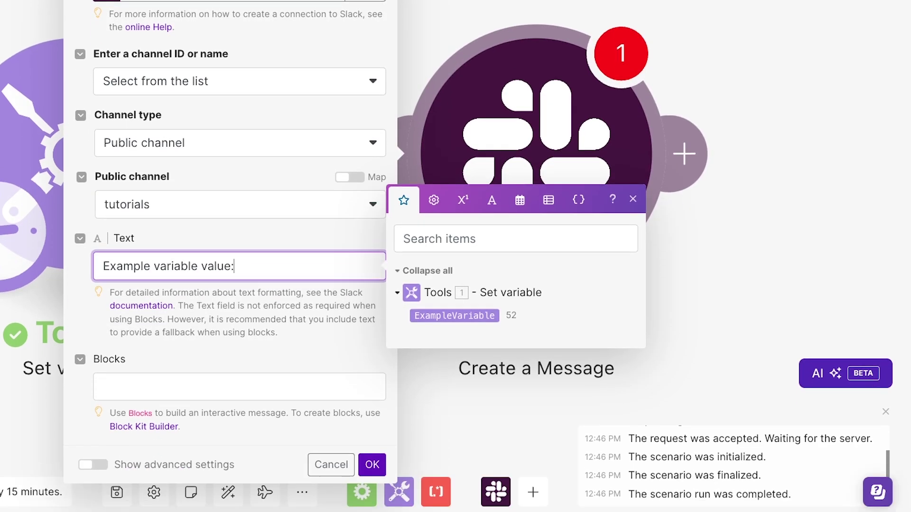
left_click(454, 316)
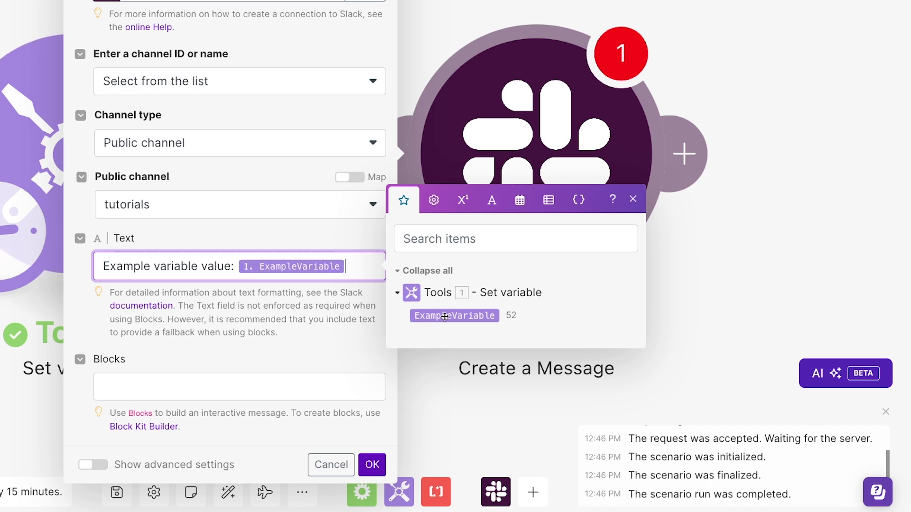
left_click(239, 326)
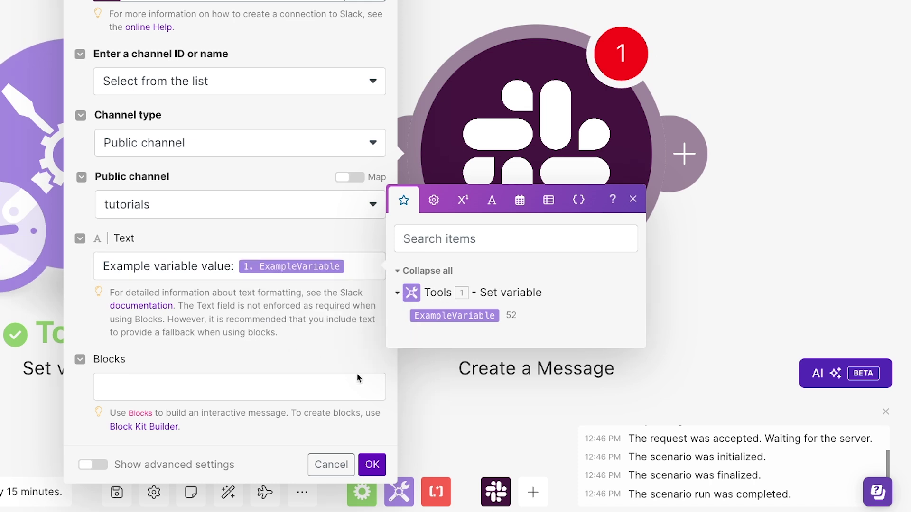
left_click(372, 465)
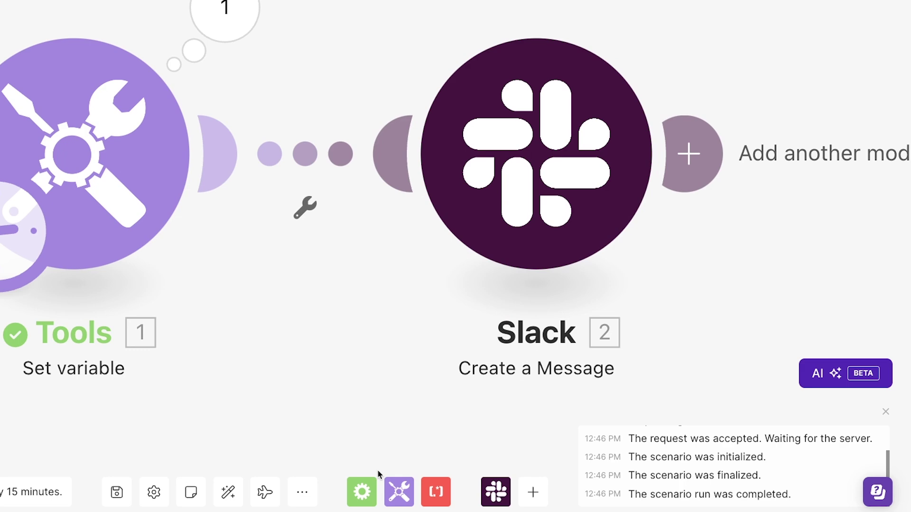
left_click(94, 446)
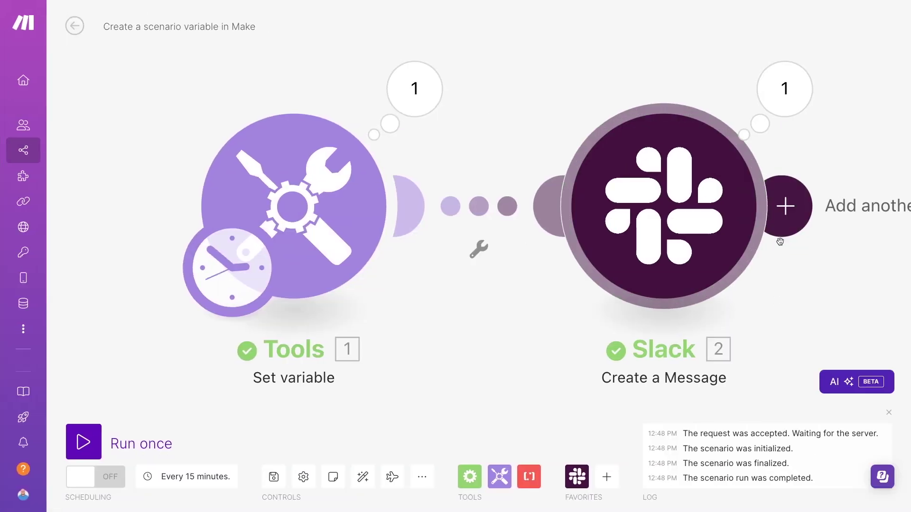
Add a Tools Set variable module named ExampleVariable after the Slack message.
left_click(782, 207)
type("tools")
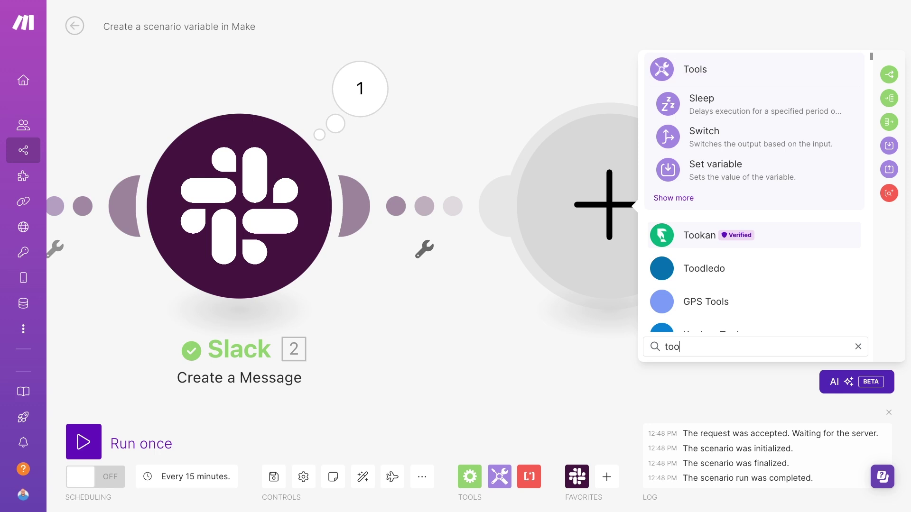
left_click(707, 164)
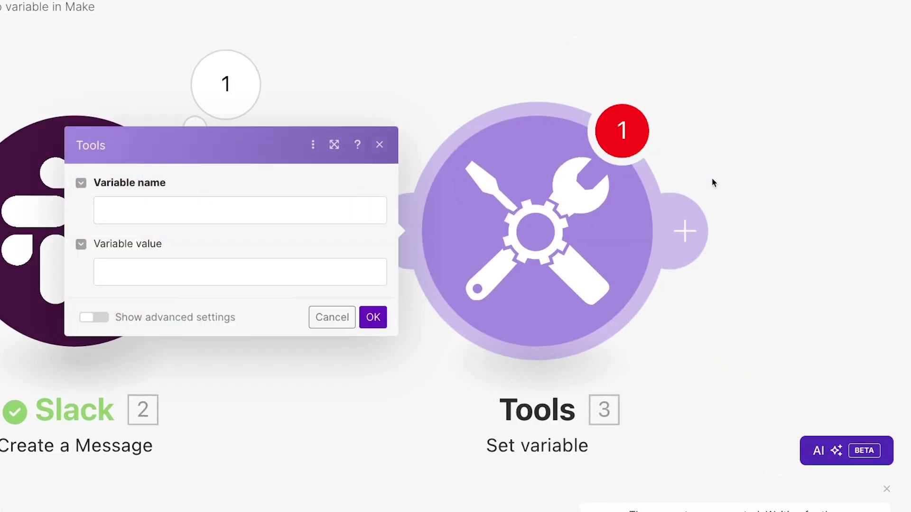
left_click(292, 211)
type("ExampleVariable")
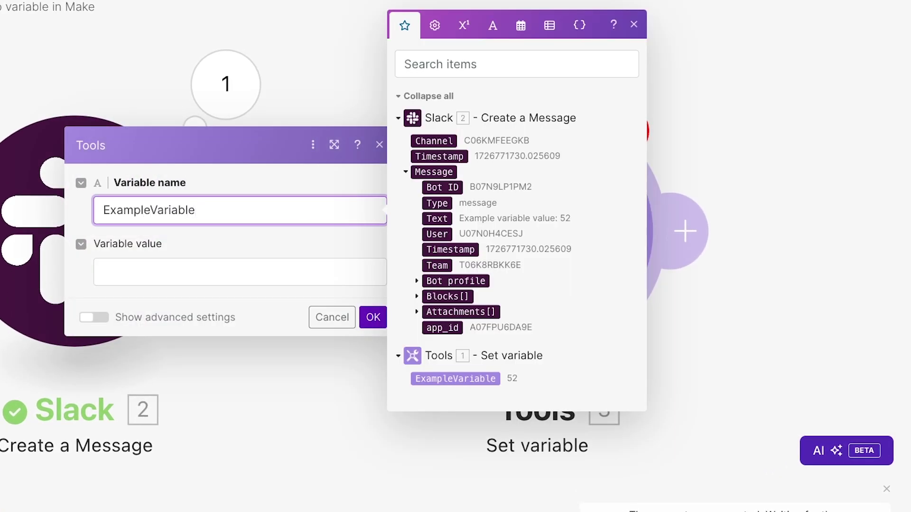
Set its value to ExampleVariable + 1 and save the module.
left_click(258, 280)
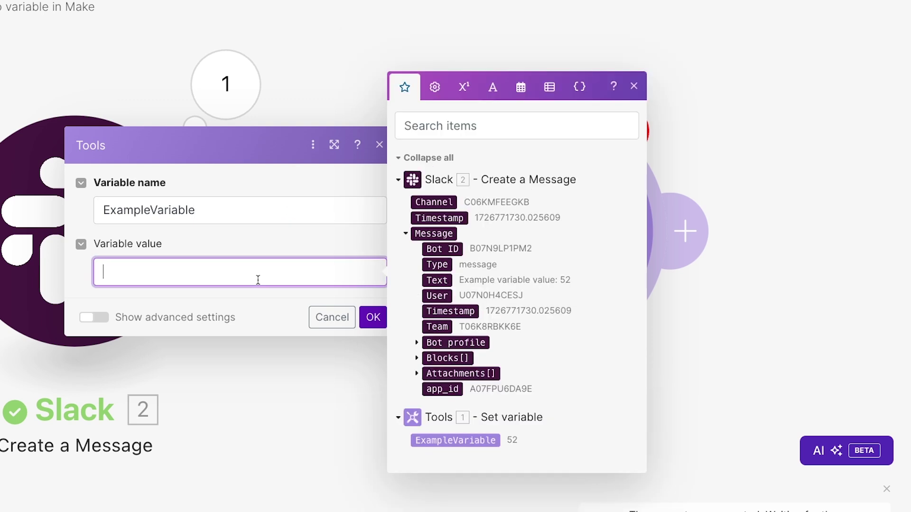
left_click(467, 440)
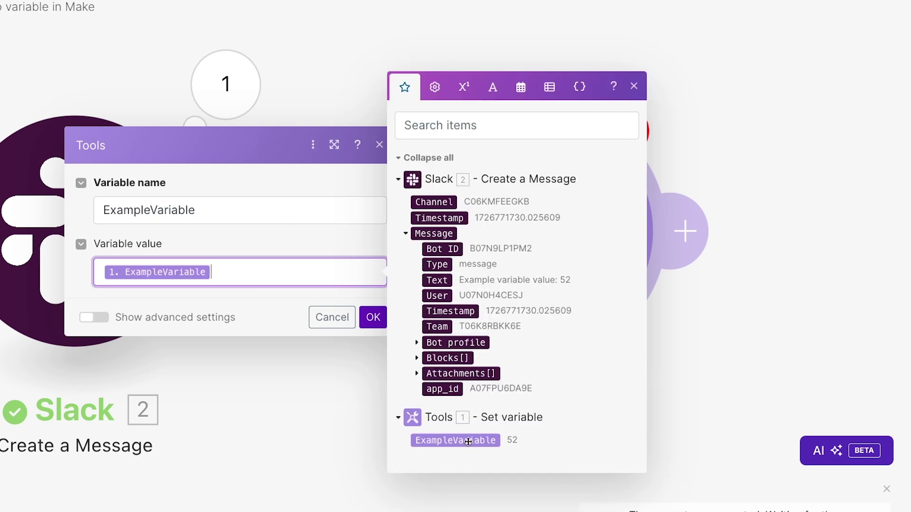
left_click(464, 95)
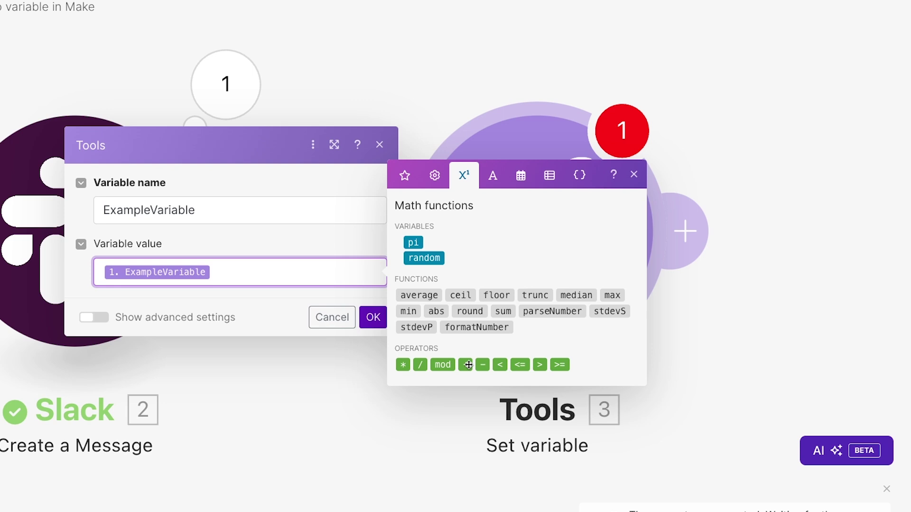
left_click(465, 364)
type("1")
left_click(276, 307)
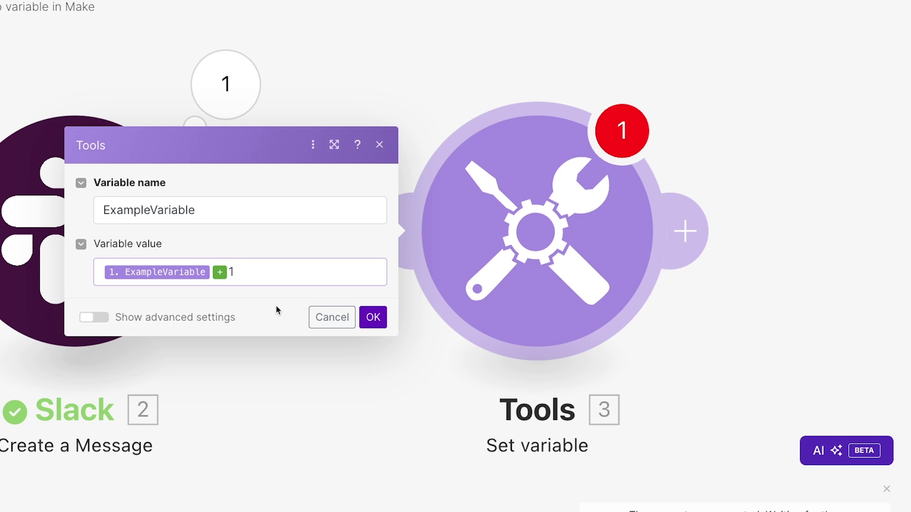
left_click(373, 317)
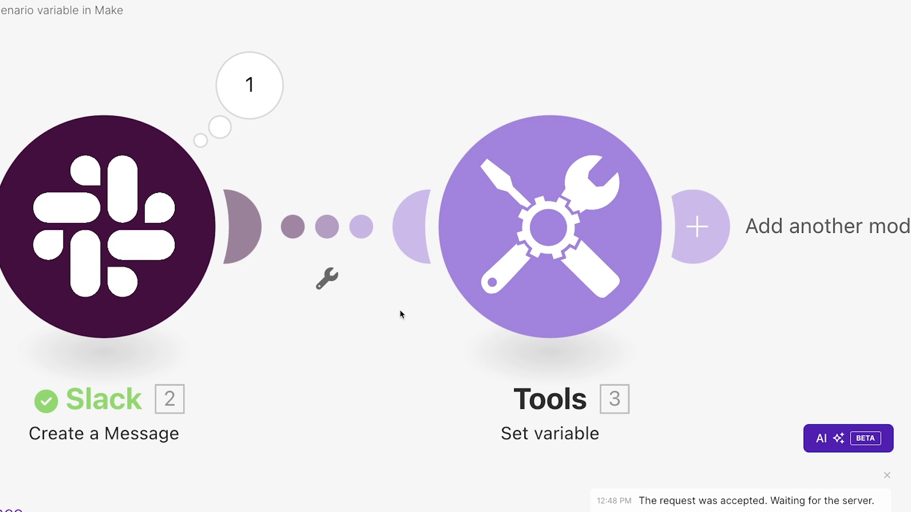
Clone the Slack message module and attach the copy after the new Set variable step.
right_click(264, 269)
left_click(289, 369)
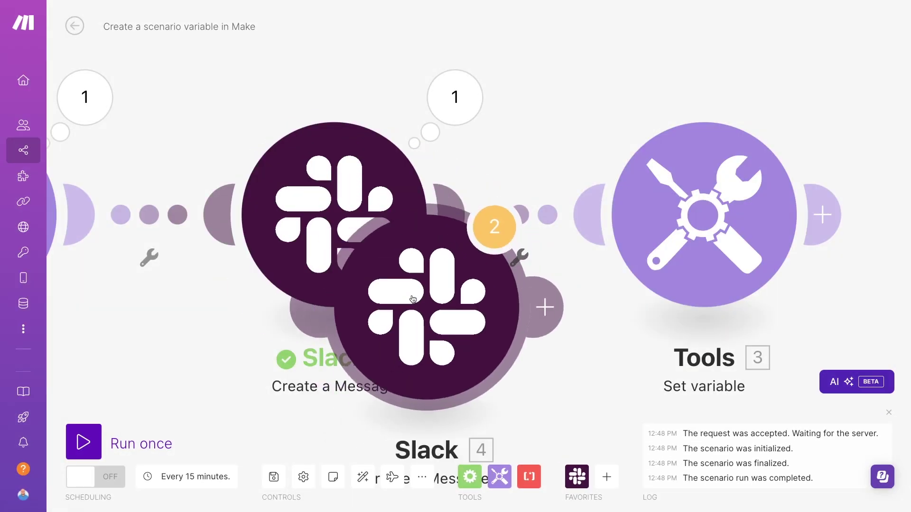
left_click(653, 225)
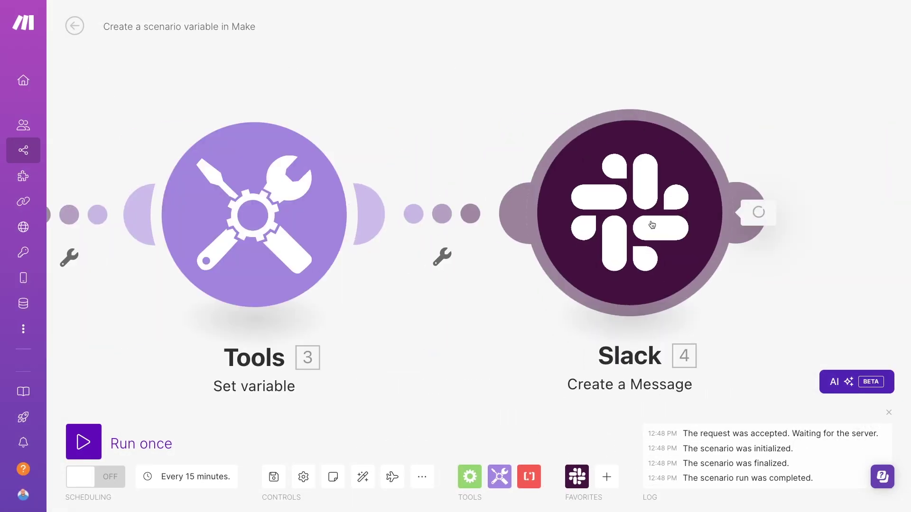
left_click(653, 225)
Map 3. ExampleVariable into the copy's message text, save, and run the scenario once.
left_click(427, 296)
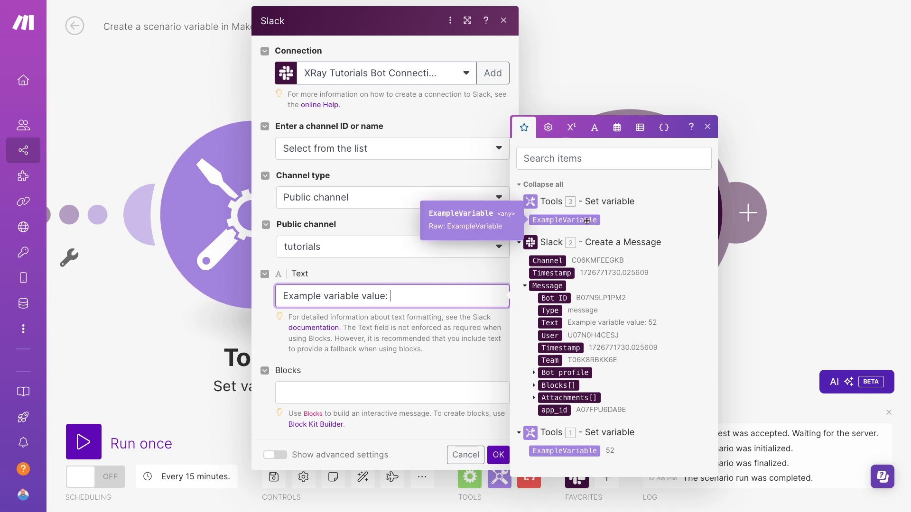
left_click(587, 221)
left_click(481, 370)
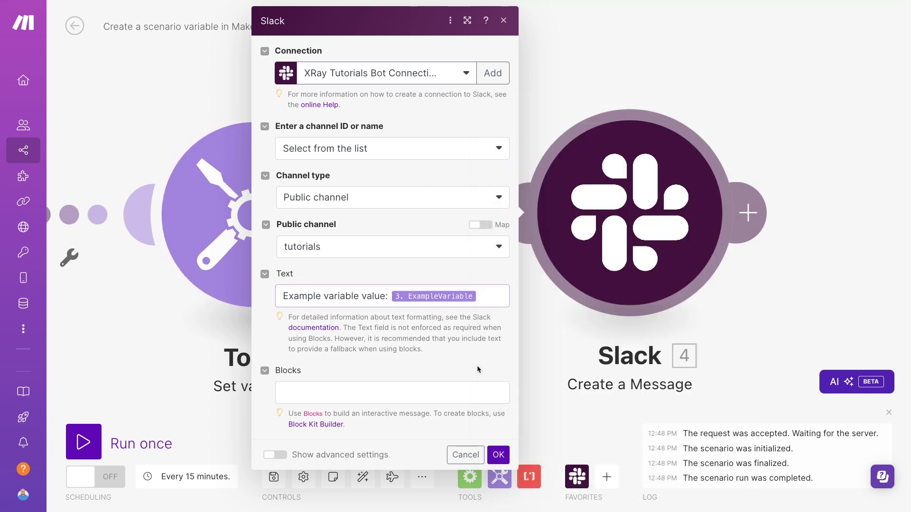
left_click(505, 455)
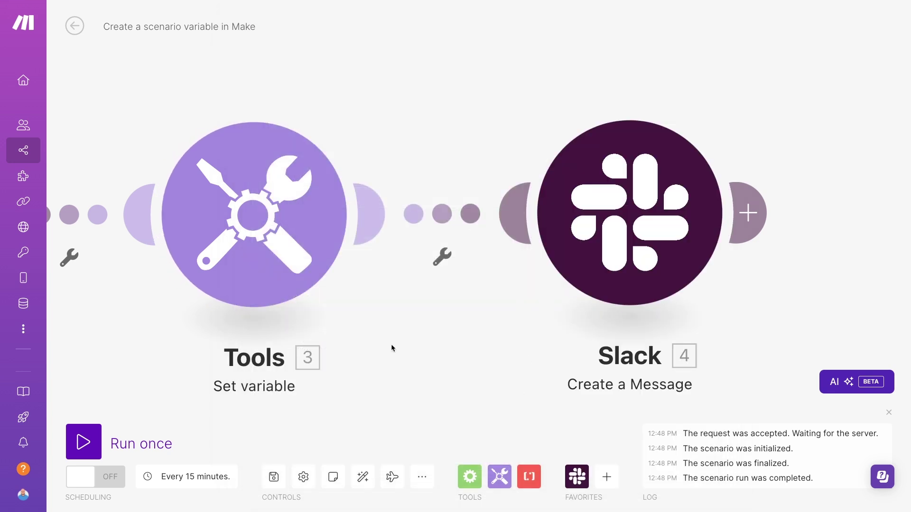
left_click(97, 442)
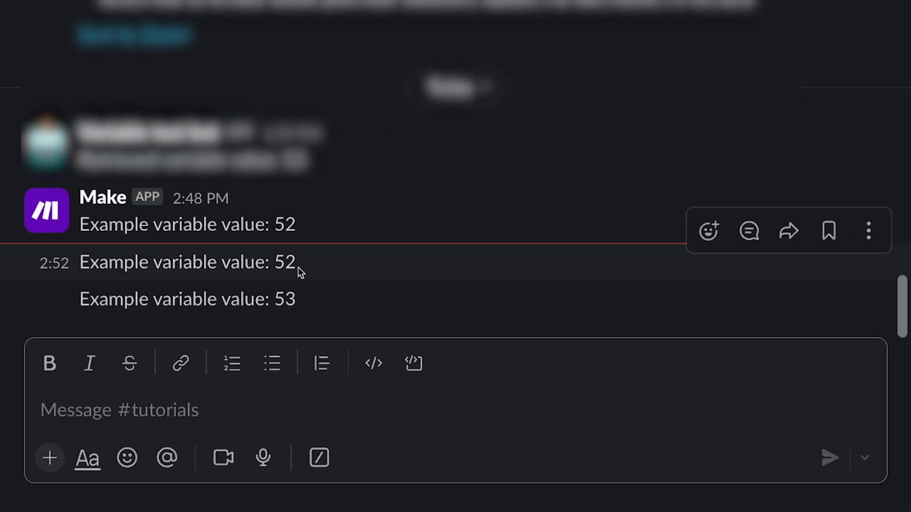
Check the #tutorials channel for the new 'Example variable value: 53' post.
left_click(467, 405)
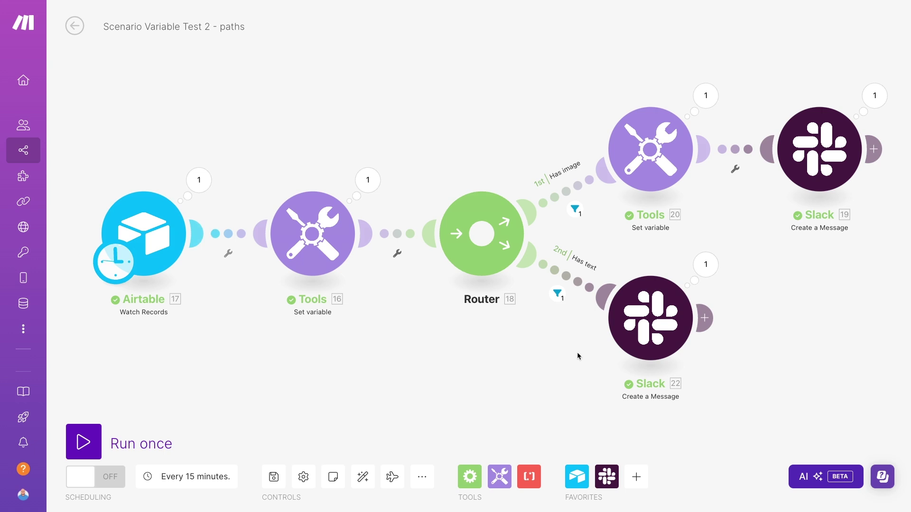
Review the Has image Slack message's text, then drag the Has text Slack module rightward.
left_click(818, 161)
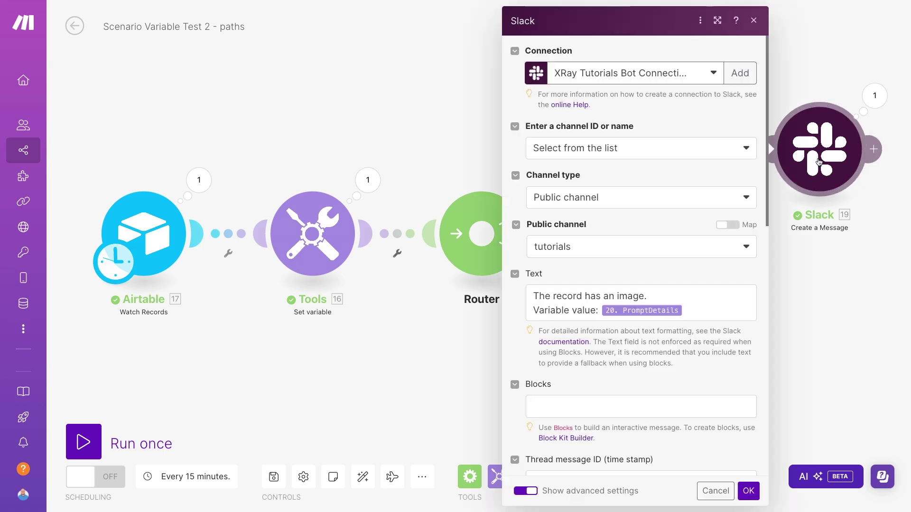
mouse_move(657, 313)
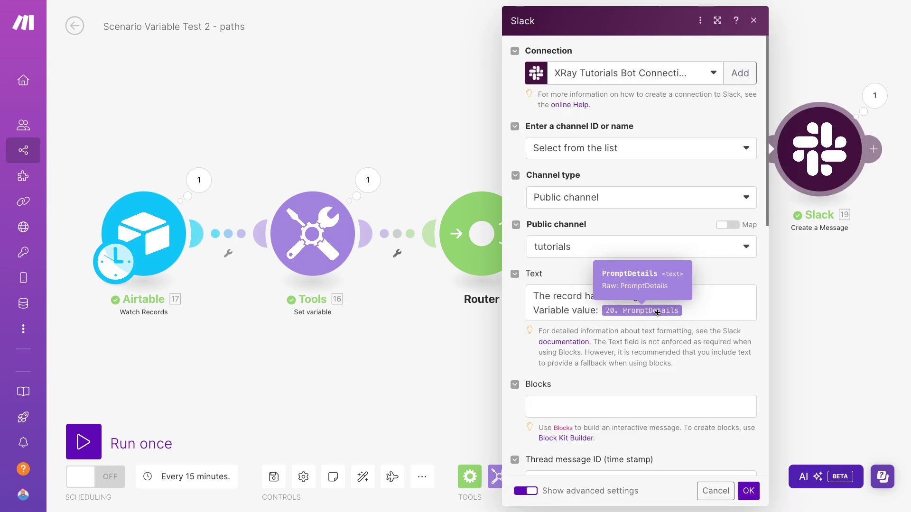
left_click(801, 282)
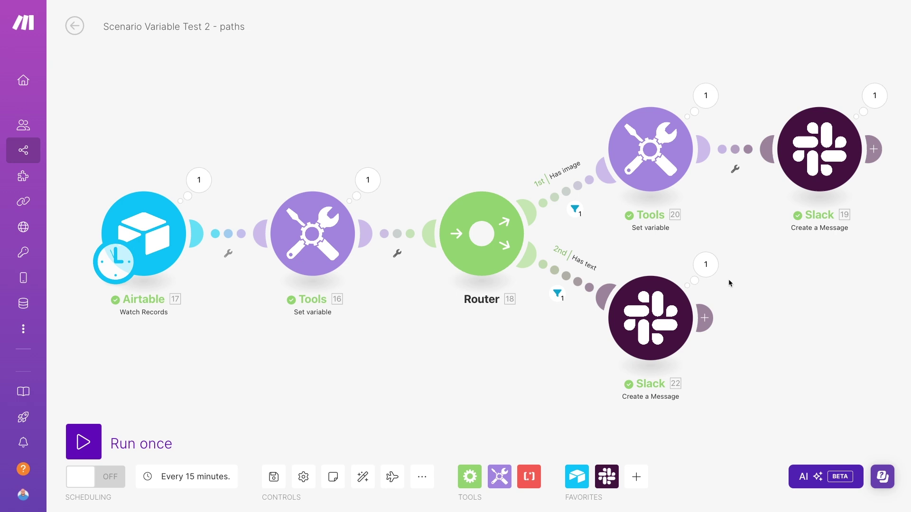
left_click_drag(654, 313, 757, 320)
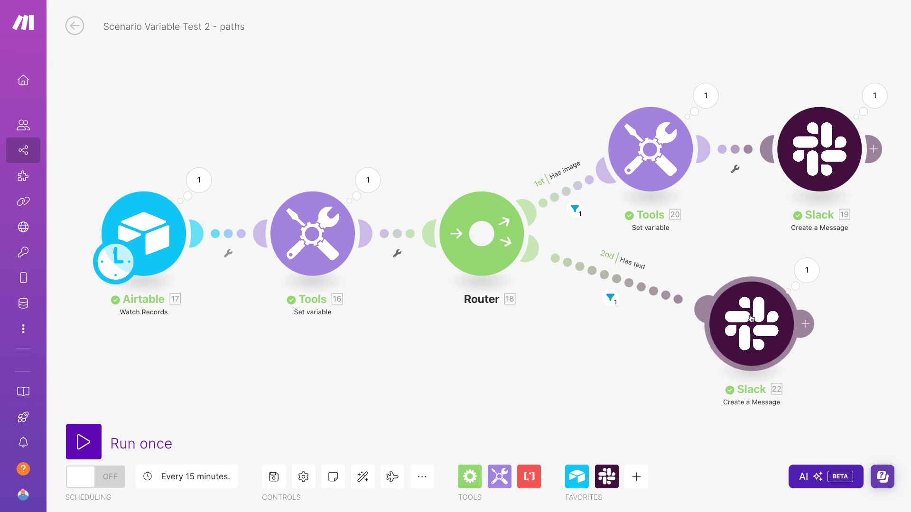
Insert a Tools Get variable module reading PromptDetails on the Has text route.
right_click(655, 291)
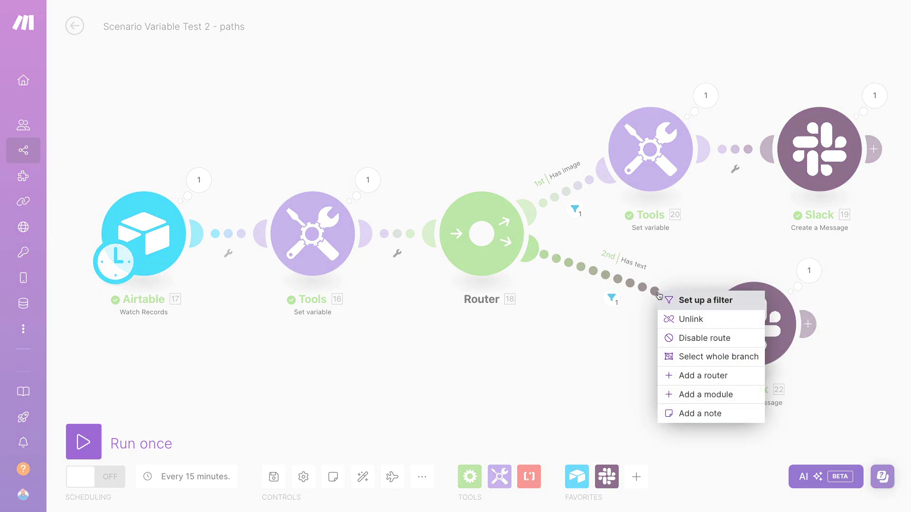
left_click(691, 394)
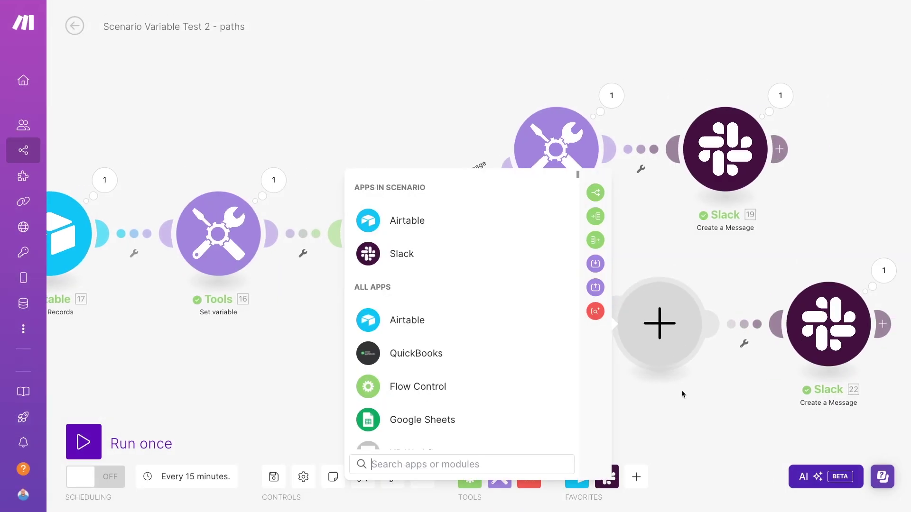
type("tools")
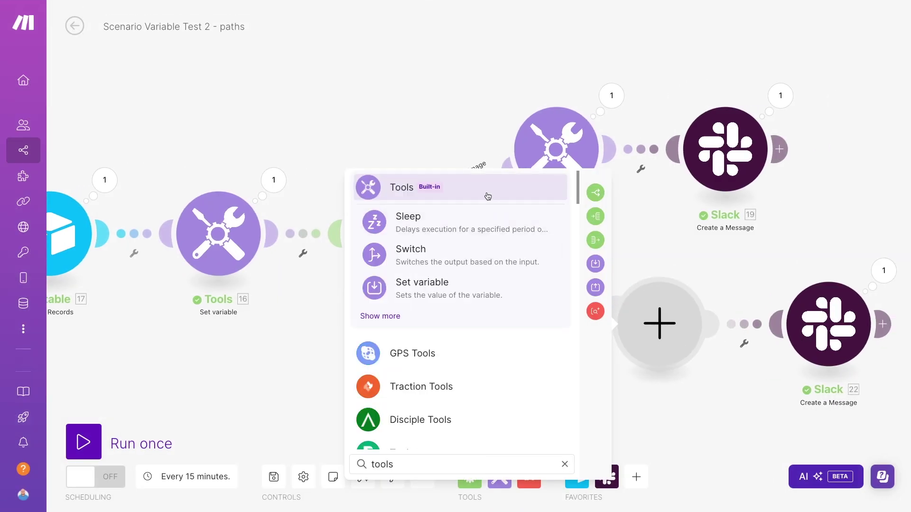
left_click(488, 196)
left_click(467, 327)
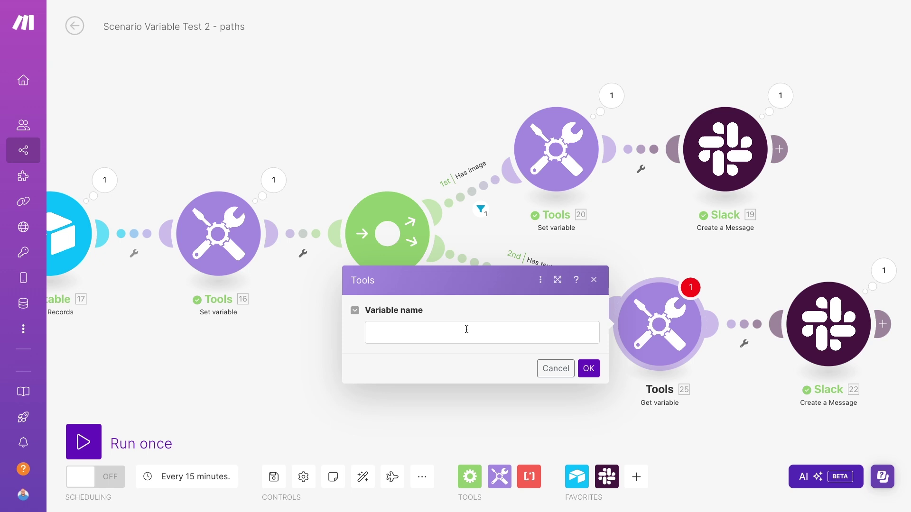
left_click(464, 328)
type("Prompt")
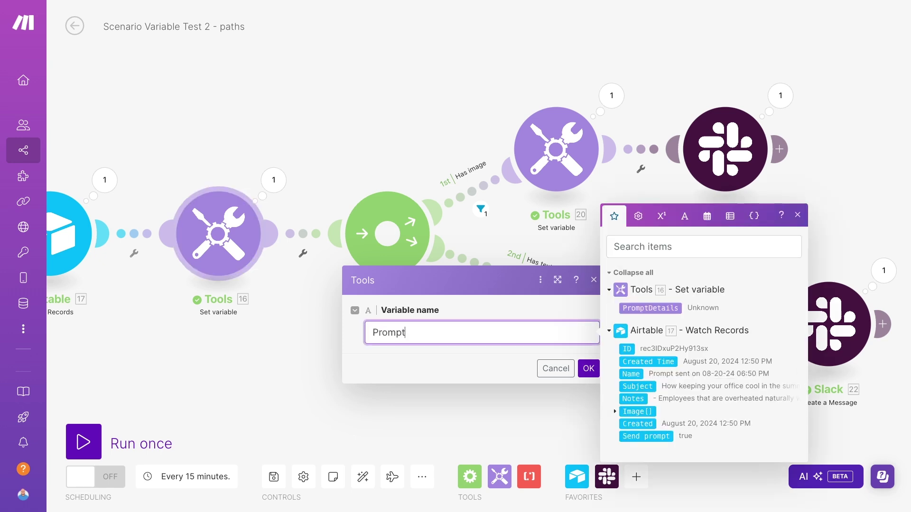
type("Details")
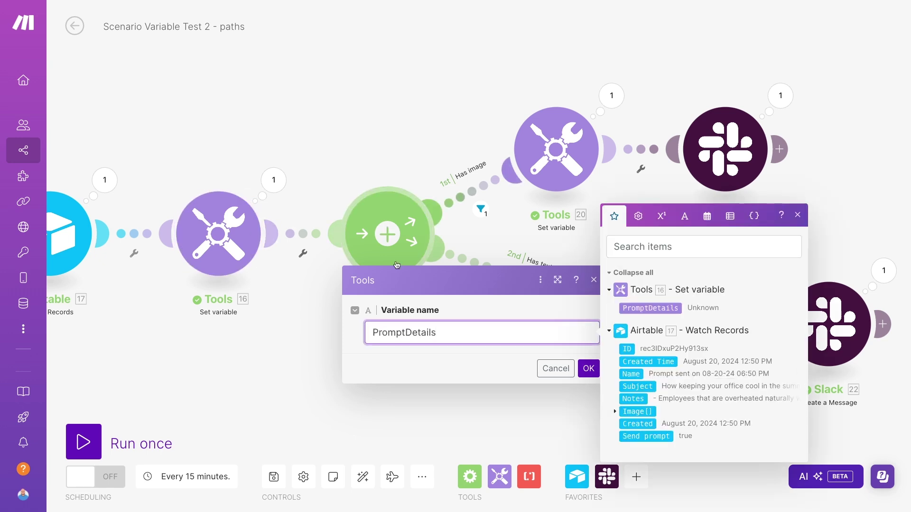
left_click(588, 369)
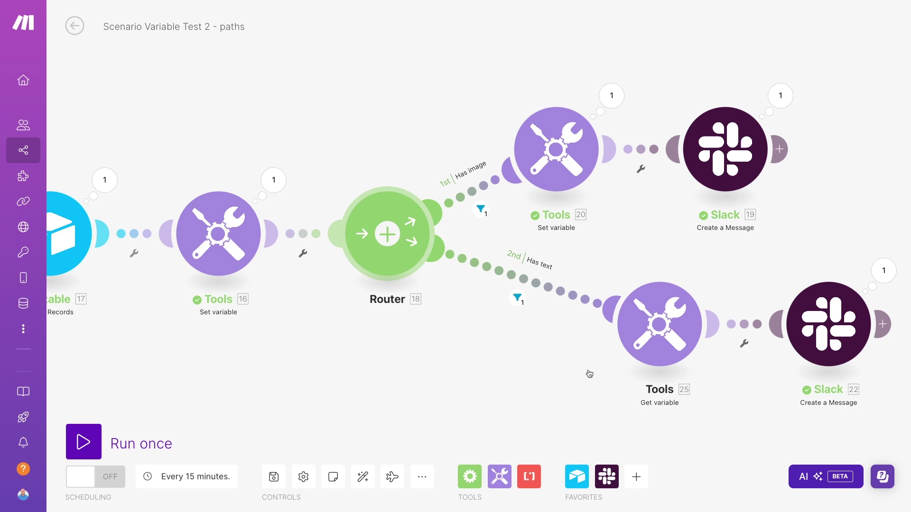
Replace 16. PromptDetails with 25. PromptDetails in that route's Slack message.
left_click(832, 333)
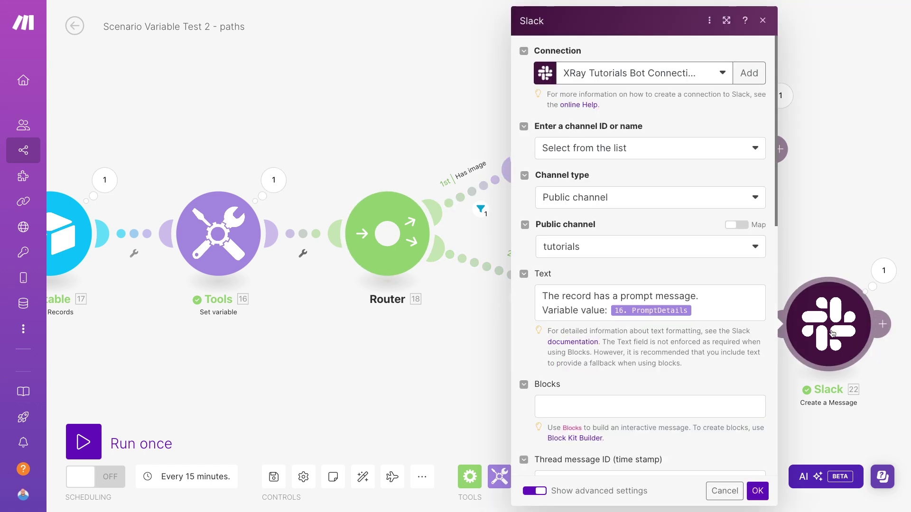
left_click(731, 314)
key("BackSpace")
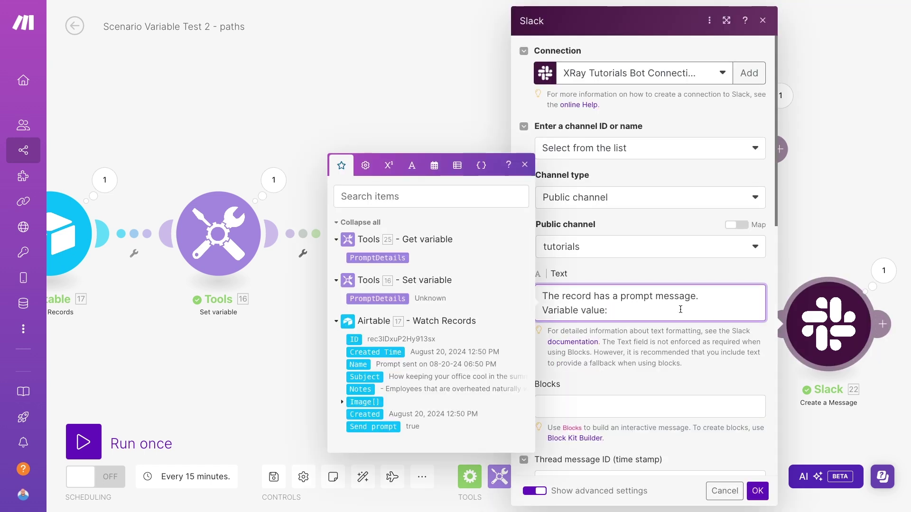
left_click(397, 258)
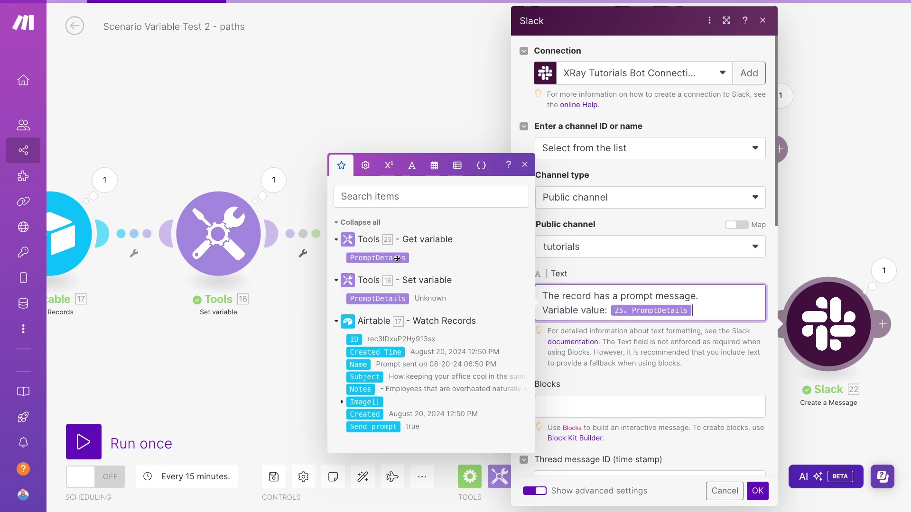
left_click(762, 493)
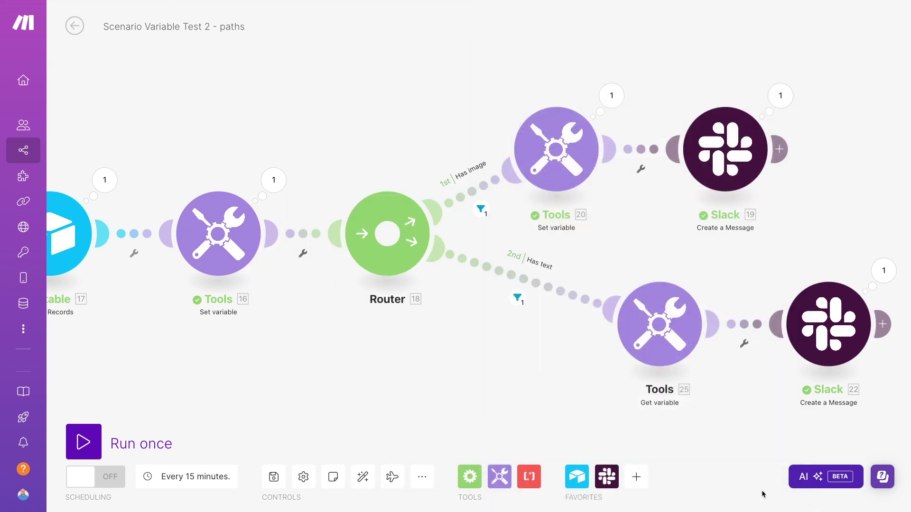